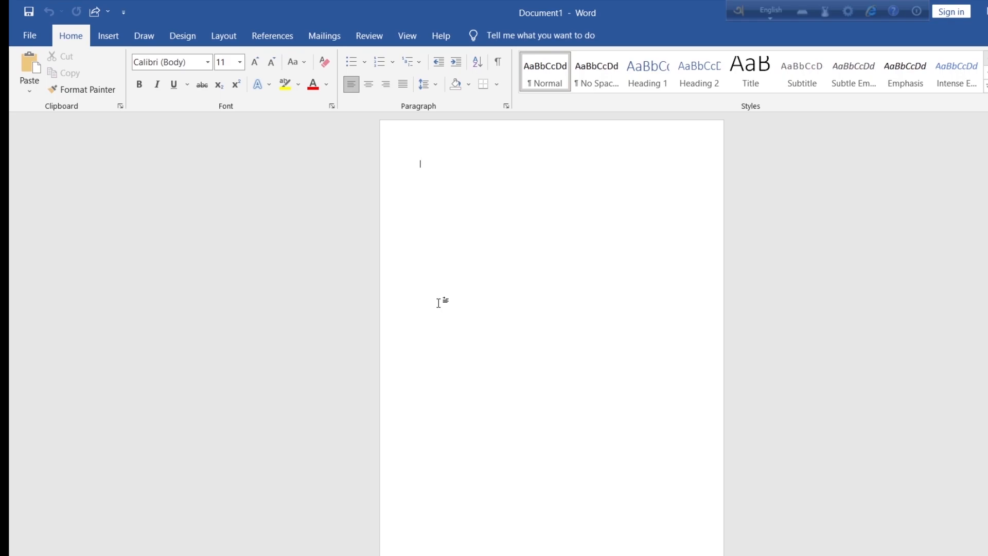
- Enter the heading "Personal Information" on the first line and set its font size to 26
scroll(406, 254, "up", 5, "ctrl")
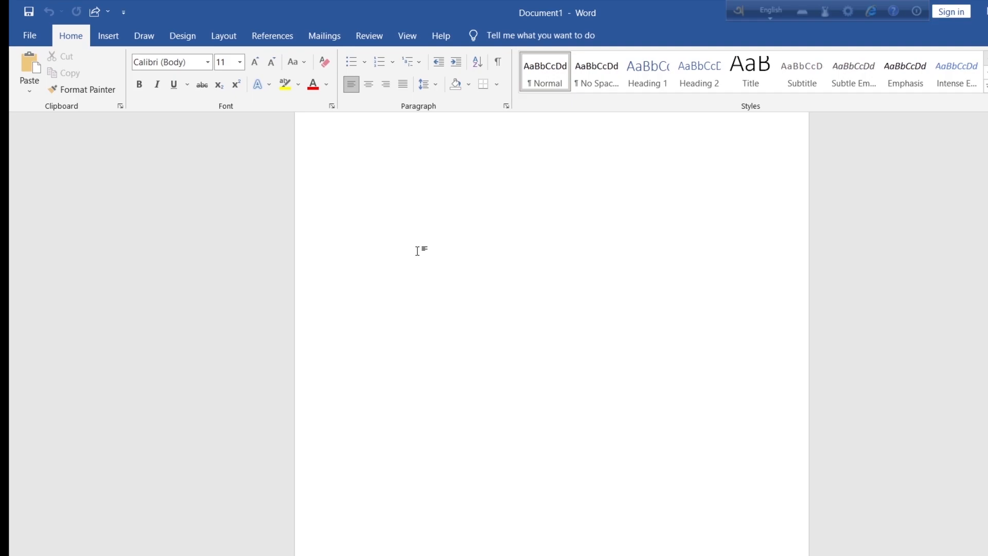
type("Personal Information")
left_click_drag(441, 168, 364, 159)
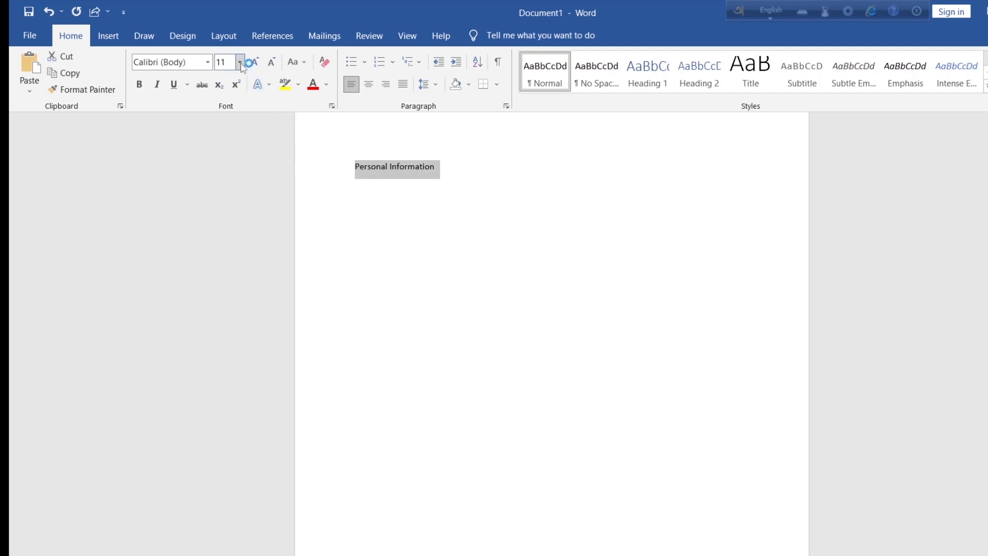
left_click(240, 62)
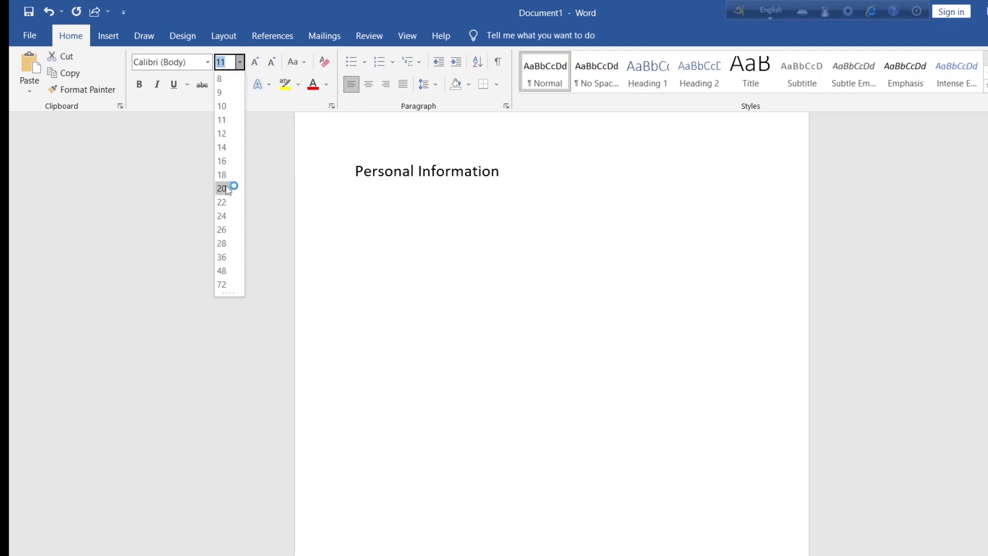
left_click(225, 229)
- Make the "Personal Information" heading bold and colour its text red
left_click(139, 84)
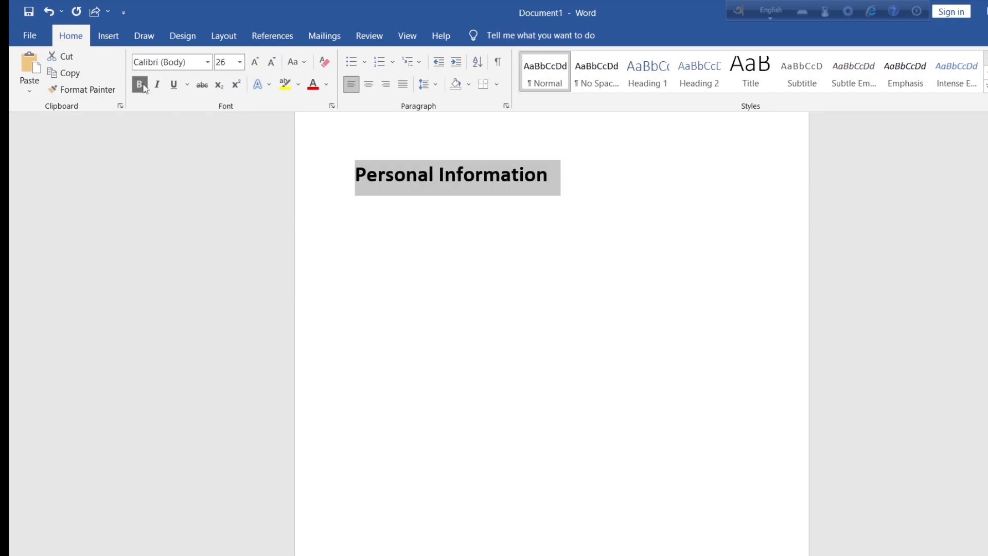
left_click(327, 89)
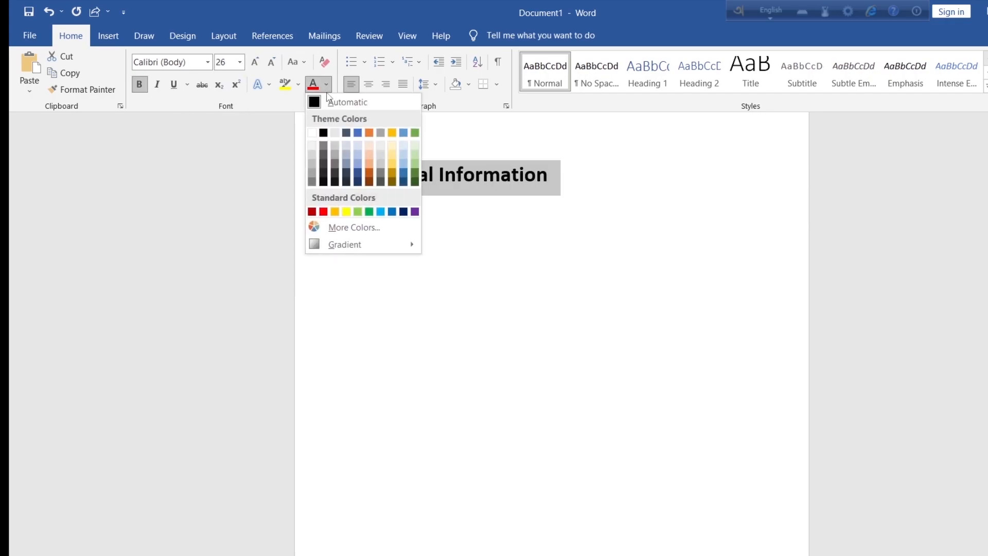
left_click(328, 212)
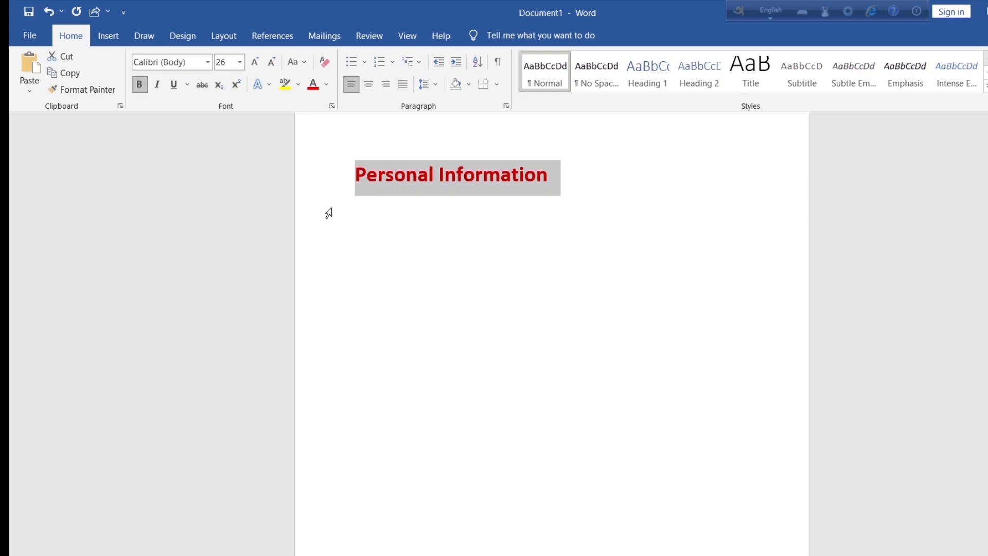
- End the heading with a colon and add the lines "Name:" and "Father's Name:" below it
left_click(589, 173)
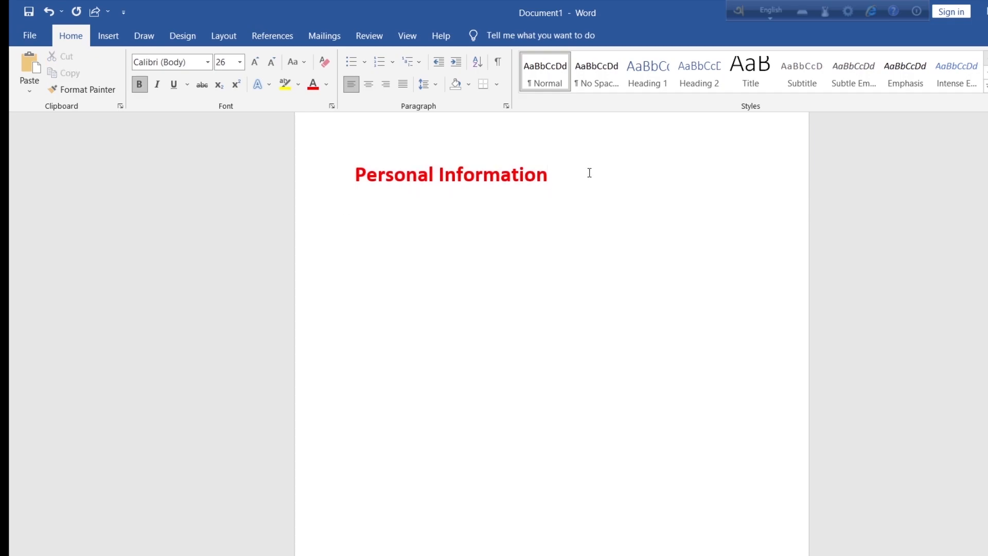
type(":")
key("Return")
type("Name:")
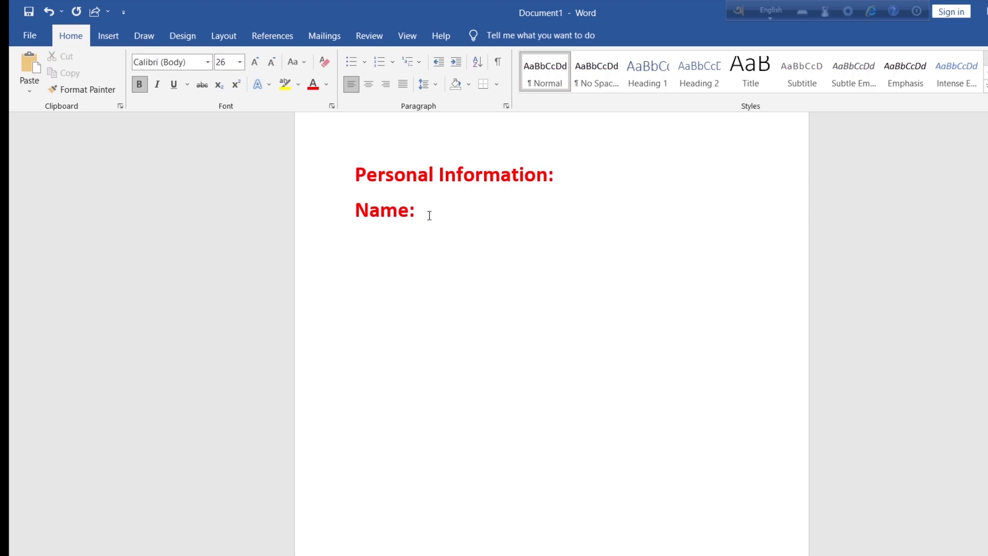
key("Return")
type("Father's Name")
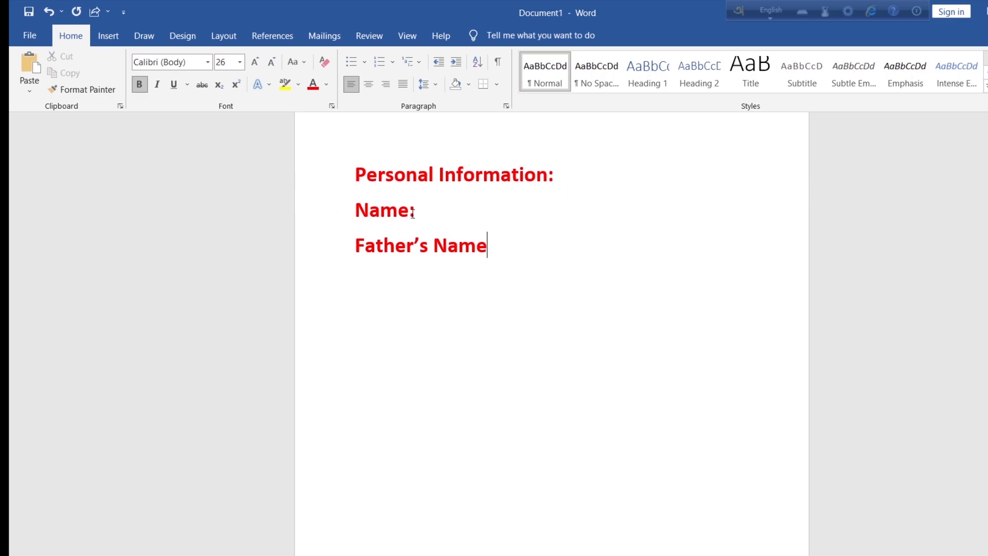
type(":")
- Add the label lines "Mother's Name:", "Permanent Address:" and "Present Address:" below the father's name line
key("Return")
type("Mother's Name:")
key("Return")
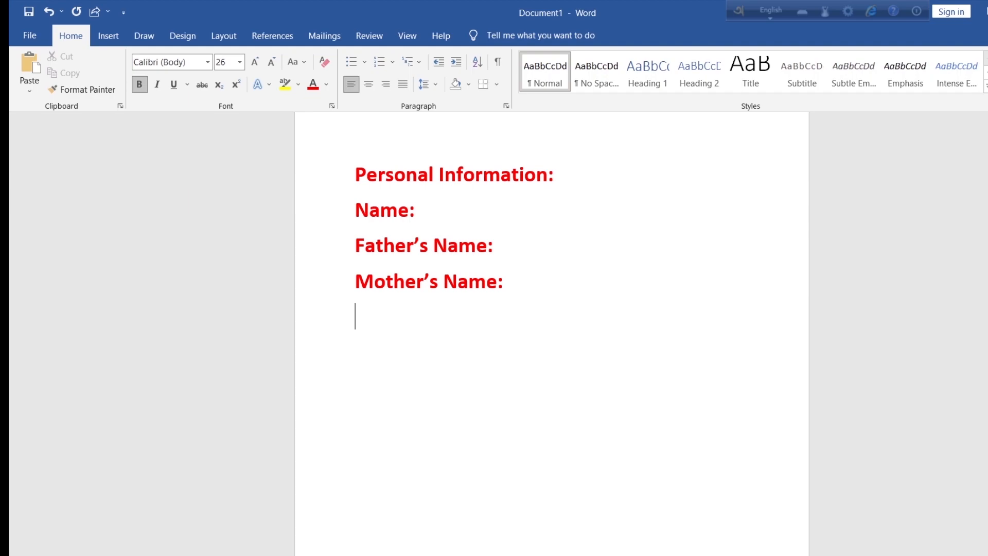
type("Permanent Address")
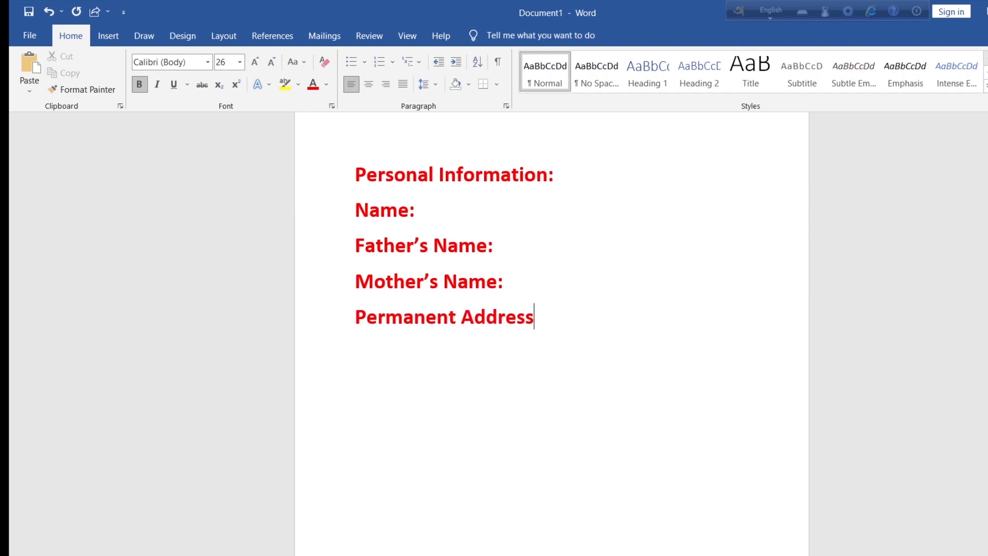
type(":")
key("Return")
type("Present Address:")
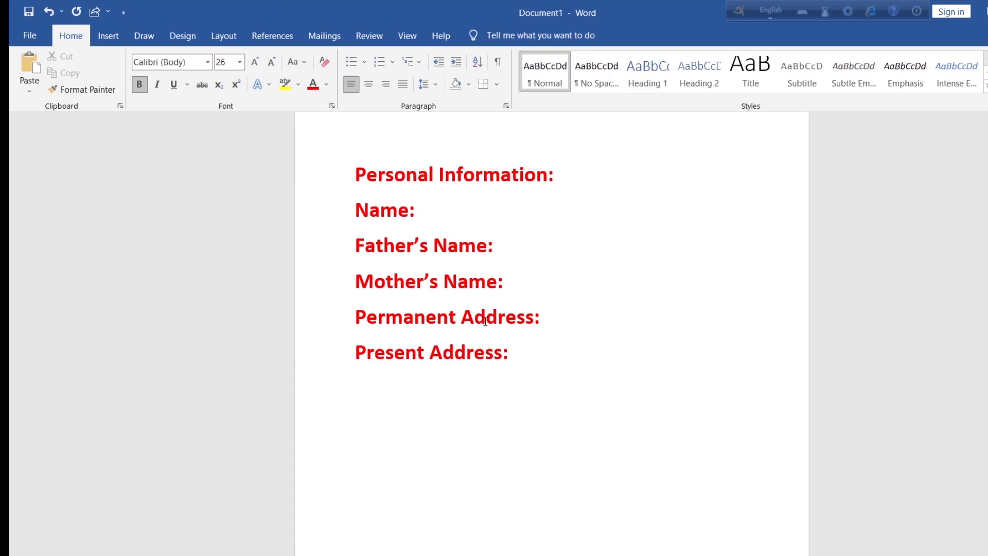
- Add the label lines "Date of Birth:", "Height:", "Marital Status:", "Religion:", "Gender:" and "Nationality:" below the present address line
key("Return")
type("Date of Birth:")
key("Return")
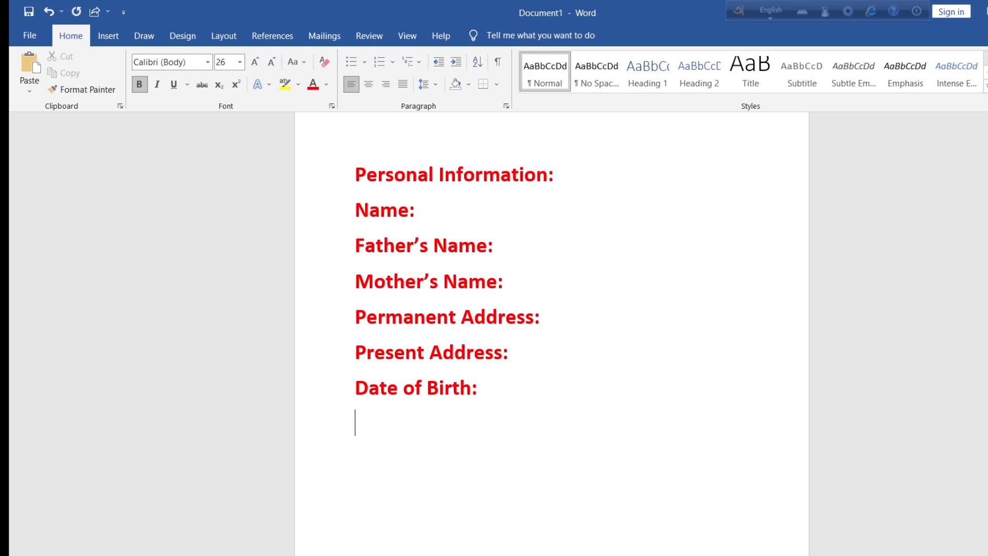
type("Height:")
key("Return")
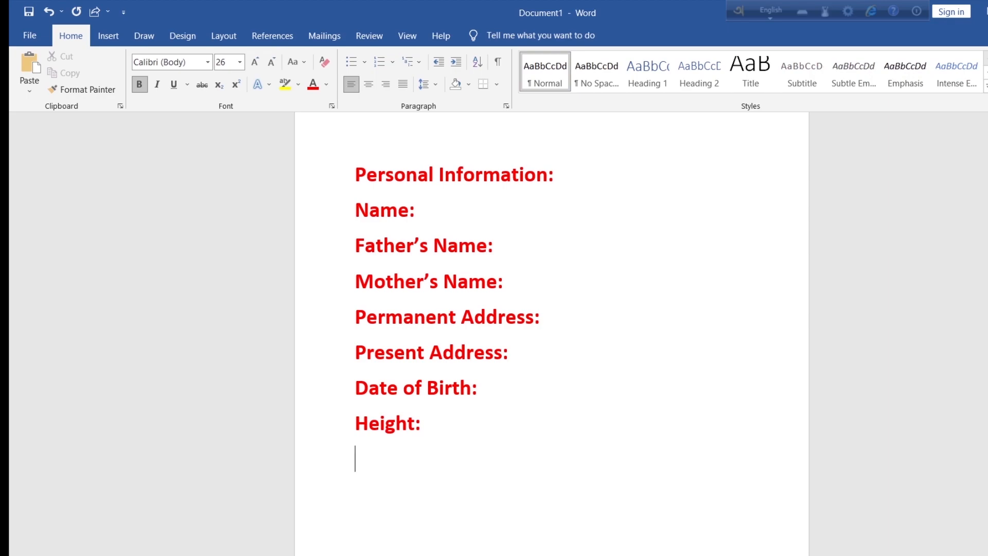
type("Marital Status:")
key("Return")
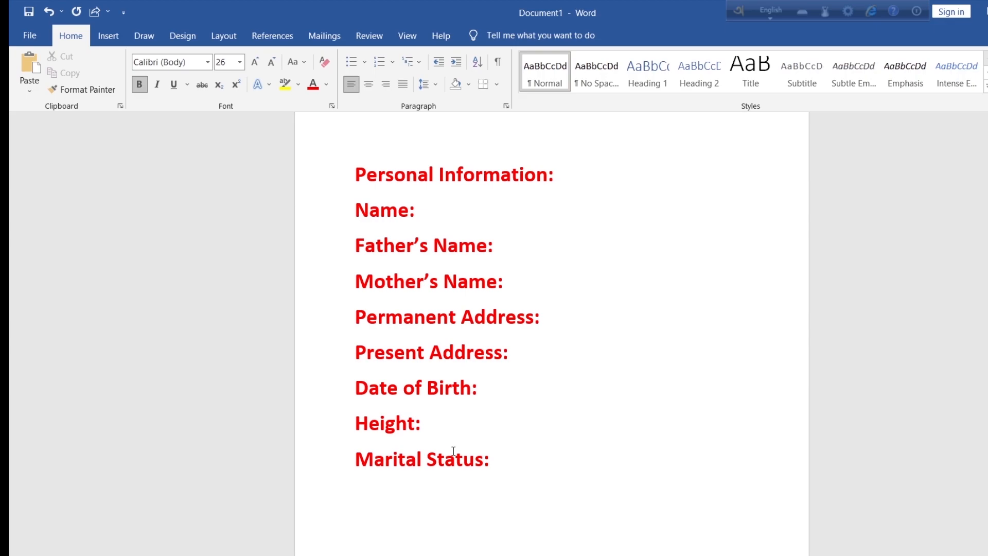
type("Religion:")
key("Return")
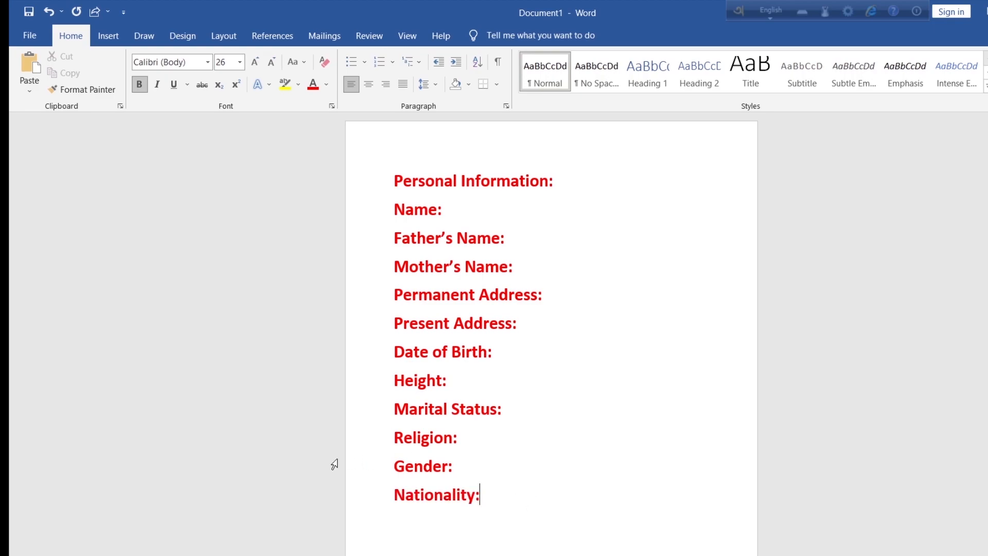
- Shift the "Personal Information:" heading toward the middle of its line by adding space before it
left_click(394, 181)
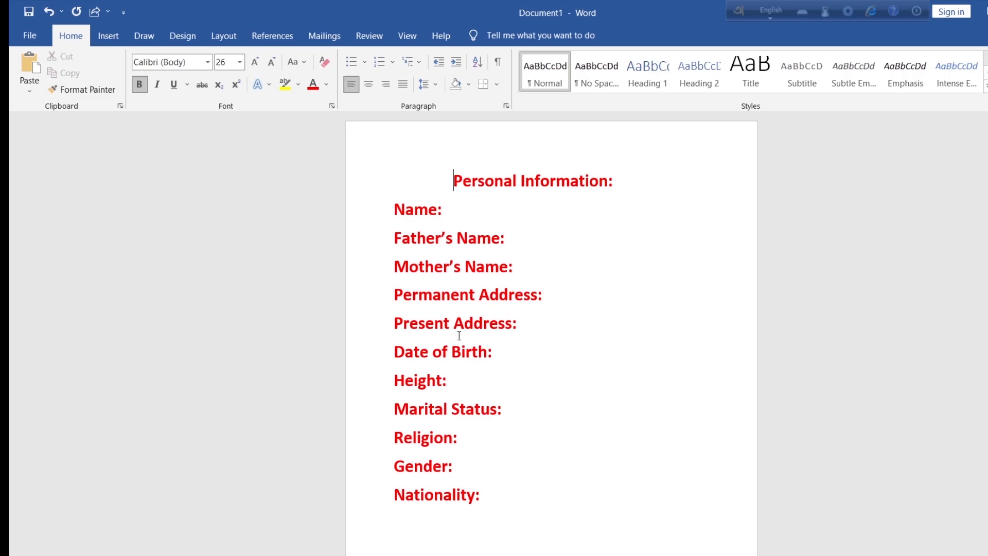
key("ctrl+End")
type("Permanent Address: Present Address:")
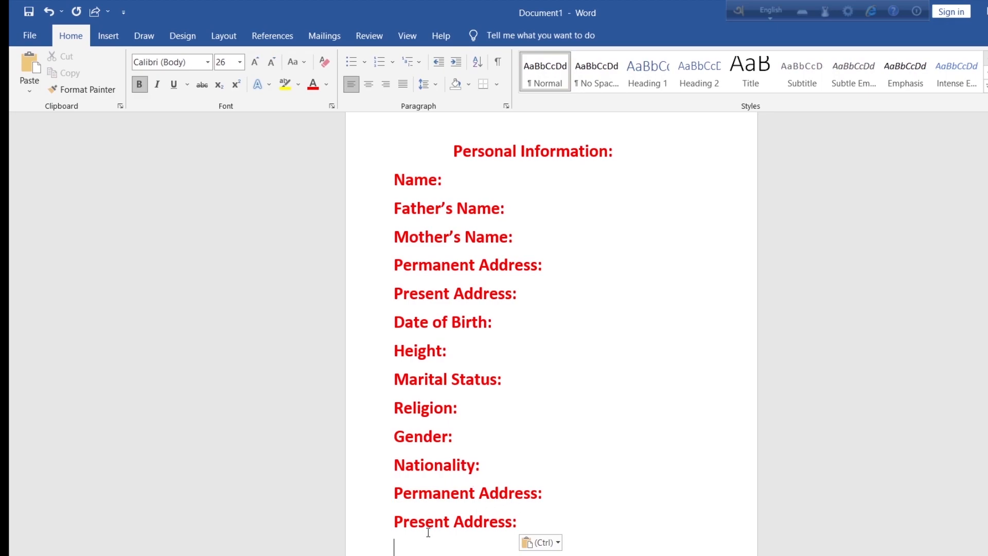
left_click_drag(519, 523, 408, 498)
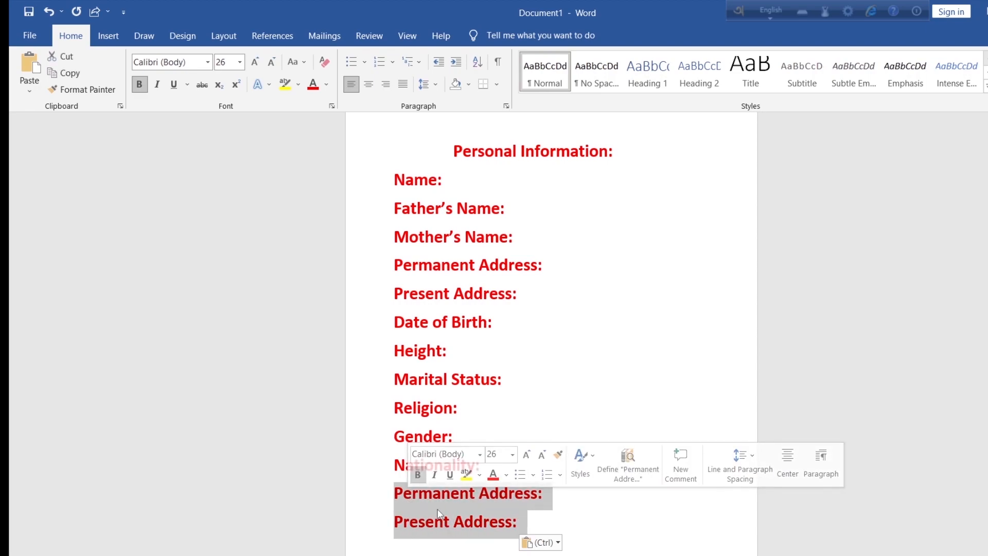
key("Delete")
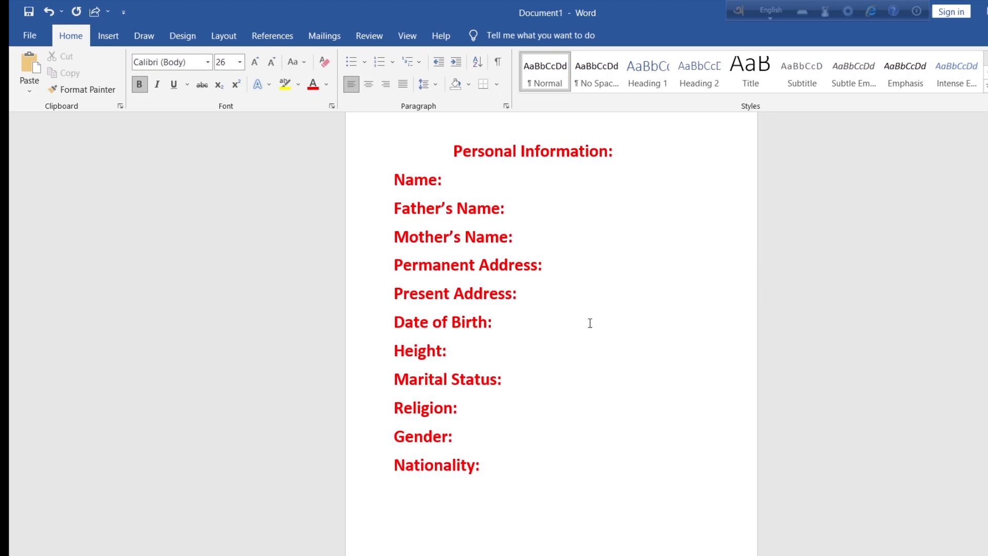
- Change the text colour of all label lines from "Name:" to "Nationality:" to black
key("ctrl+z")
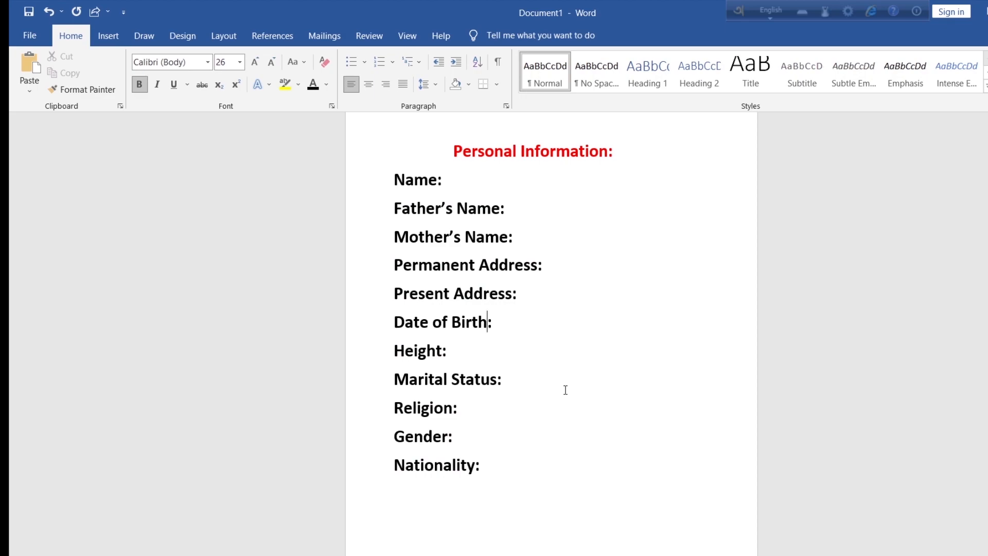